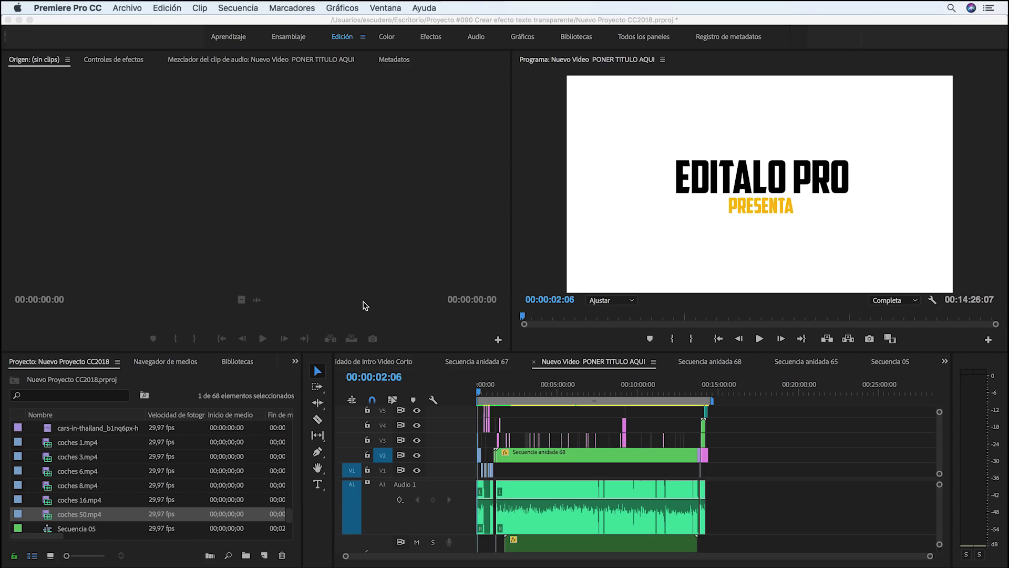
- Open the Export Settings dialog for the sequence via Archivo > Exportar > Medios
{"action": "left_click", "coordinate": [440, 381]}
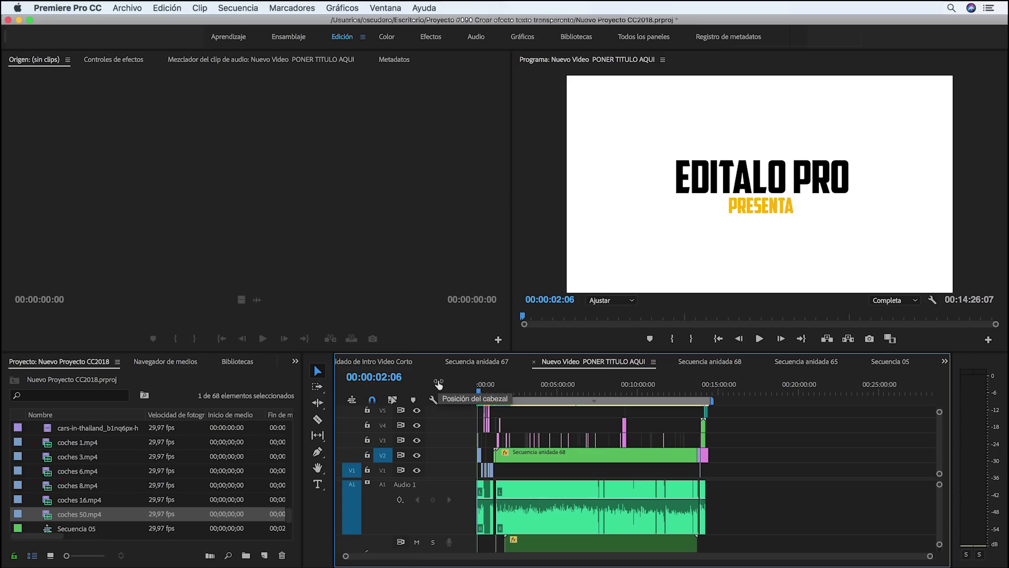
{"action": "left_click", "coordinate": [129, 8]}
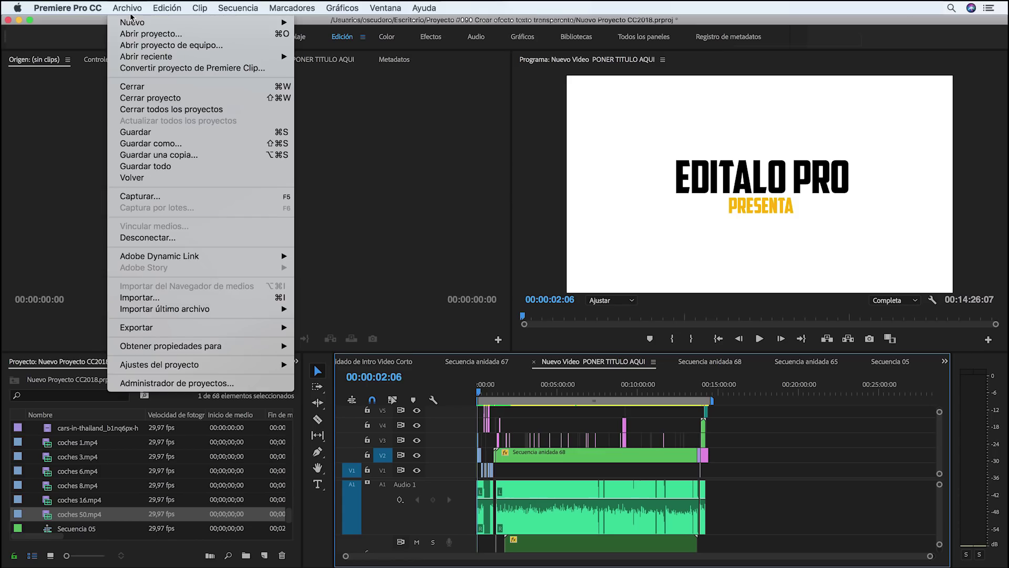
{"action": "mouse_move", "coordinate": [167, 324]}
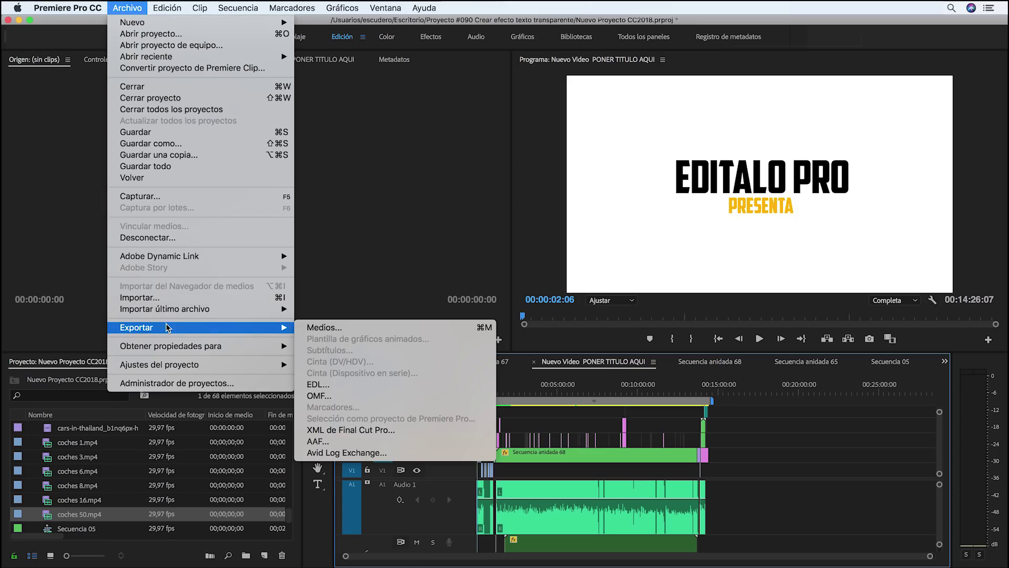
{"action": "left_click", "coordinate": [311, 327]}
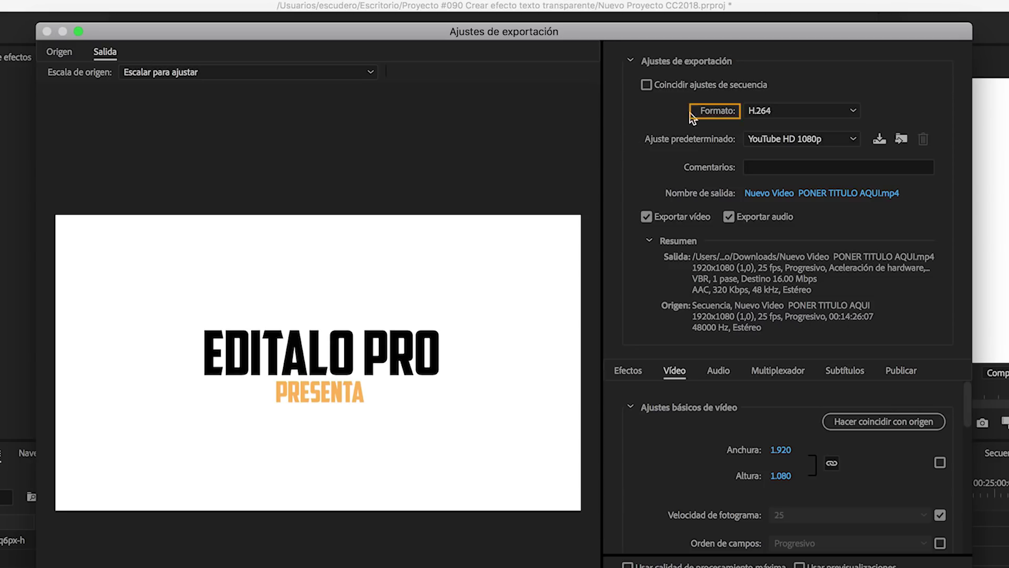
{"action": "left_click", "coordinate": [854, 109]}
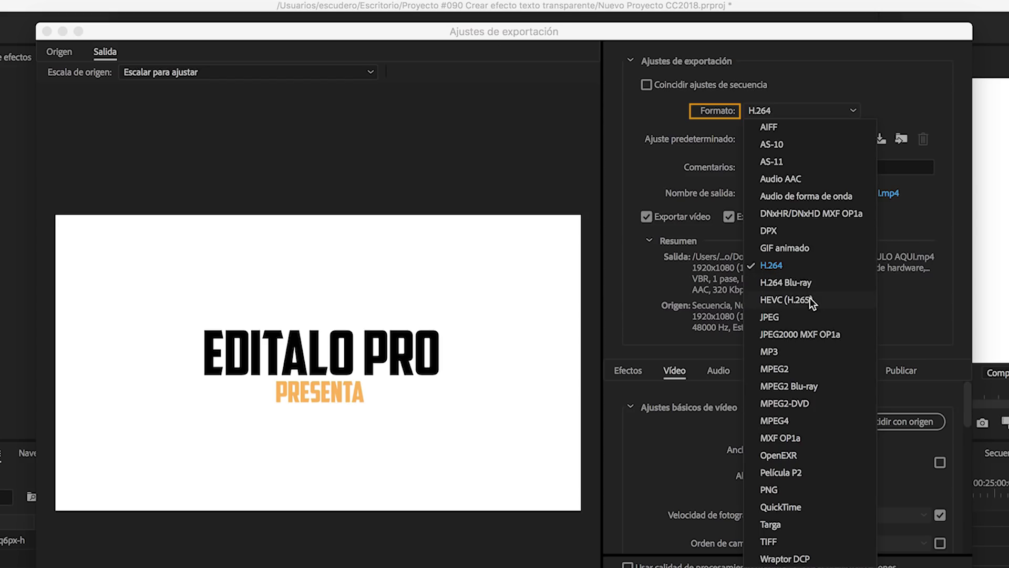
{"action": "left_click", "coordinate": [790, 266]}
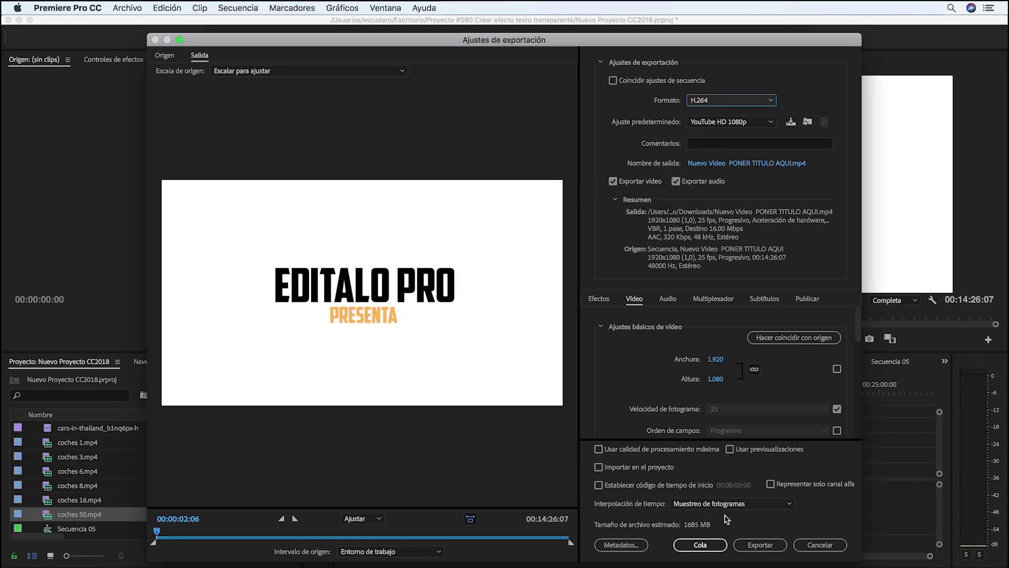
- Change the export preset from YouTube HD 1080p to High Quality 1080p HD
{"action": "left_click", "coordinate": [768, 121]}
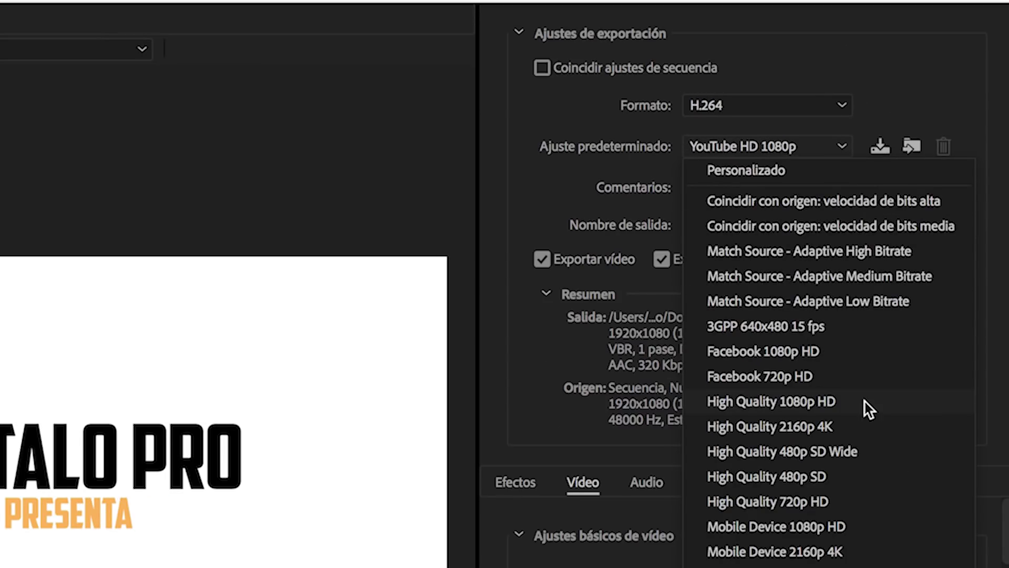
{"action": "left_click", "coordinate": [827, 402]}
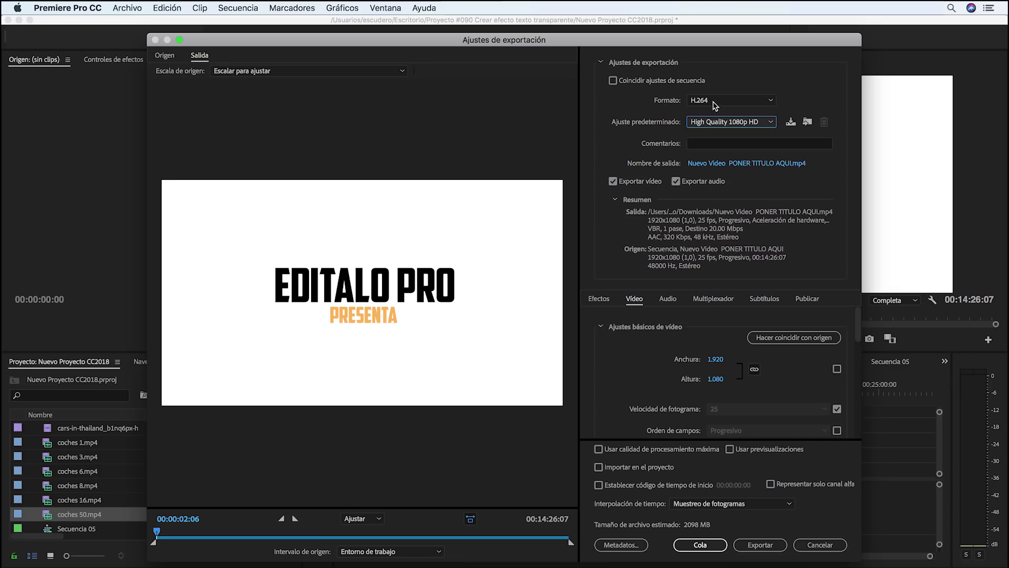
- Scroll the Vídeo tab down to the bitrate settings showing the 16 Mbps target
{"action": "scroll", "coordinate": [661, 357], "scroll_direction": "down", "scroll_amount": 3}
{"action": "scroll", "coordinate": [661, 357], "scroll_direction": "down", "scroll_amount": 3}
{"action": "scroll", "coordinate": [661, 357], "scroll_direction": "down", "scroll_amount": 3}
{"action": "scroll", "coordinate": [660, 357], "scroll_direction": "down", "scroll_amount": 1}
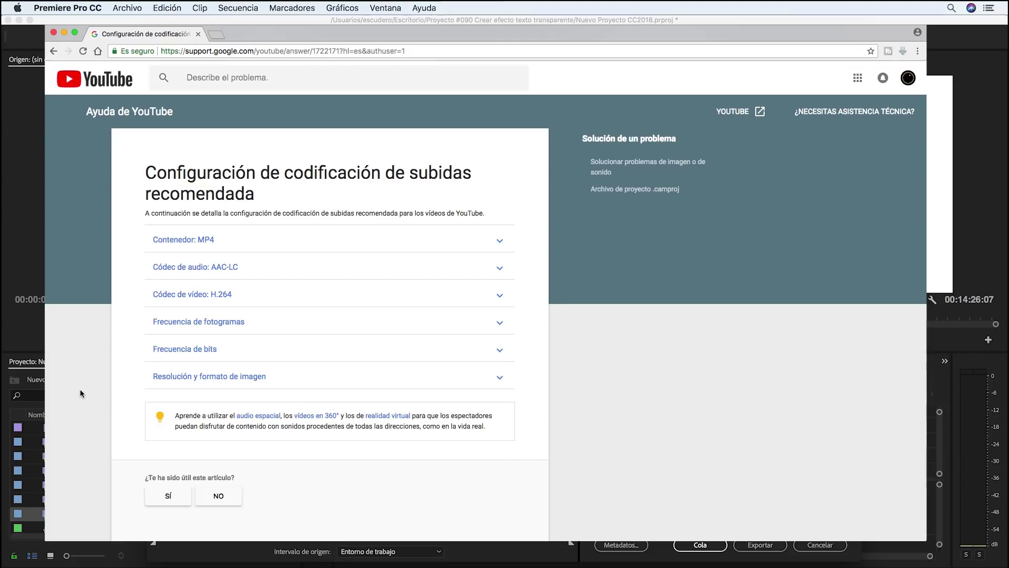
{"action": "left_click", "coordinate": [175, 349]}
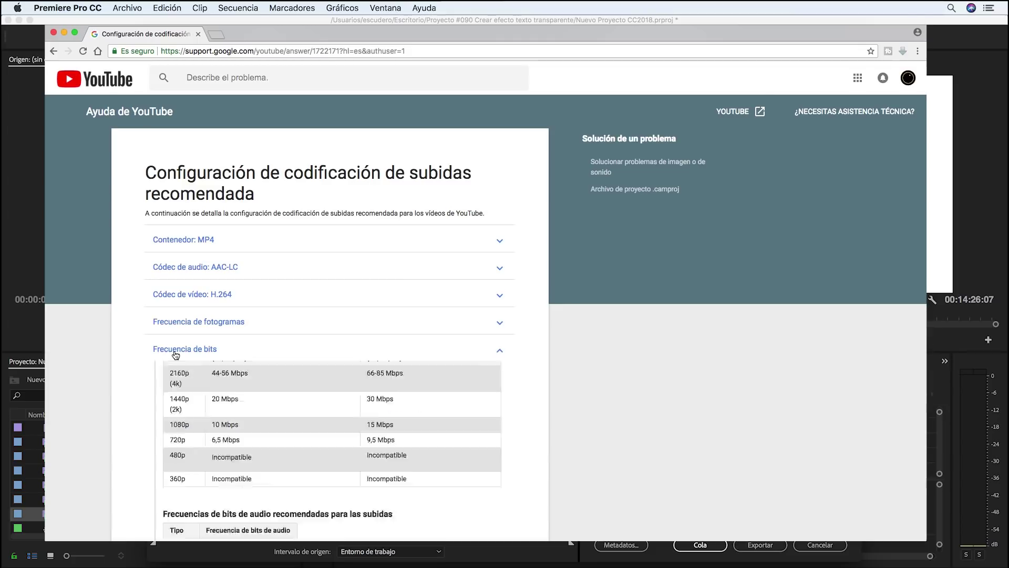
{"action": "scroll", "coordinate": [175, 352], "scroll_direction": "down", "scroll_amount": 2}
{"action": "scroll", "coordinate": [174, 350], "scroll_direction": "down", "scroll_amount": 2}
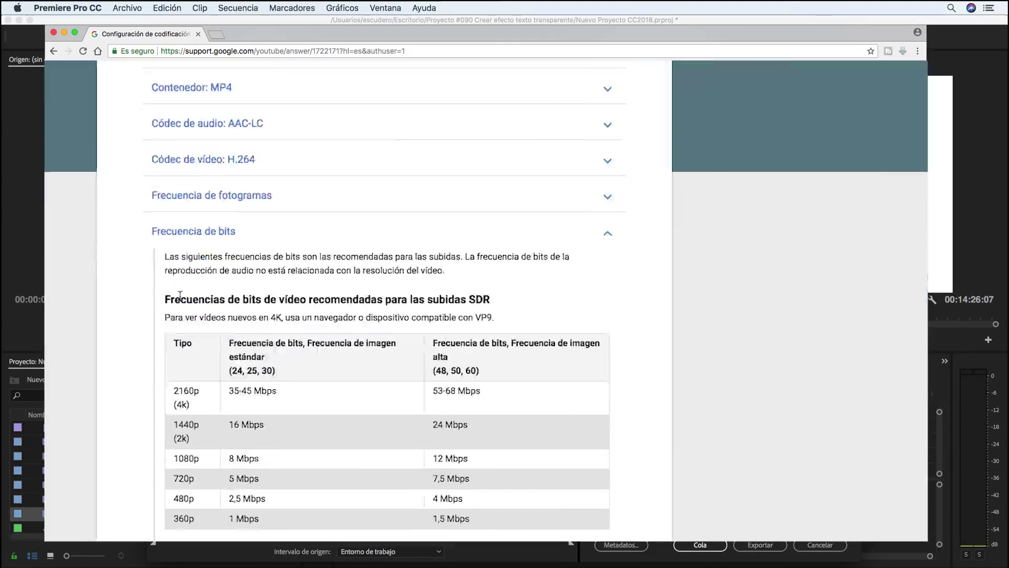
{"action": "scroll", "coordinate": [175, 351], "scroll_direction": "up", "scroll_amount": 5}
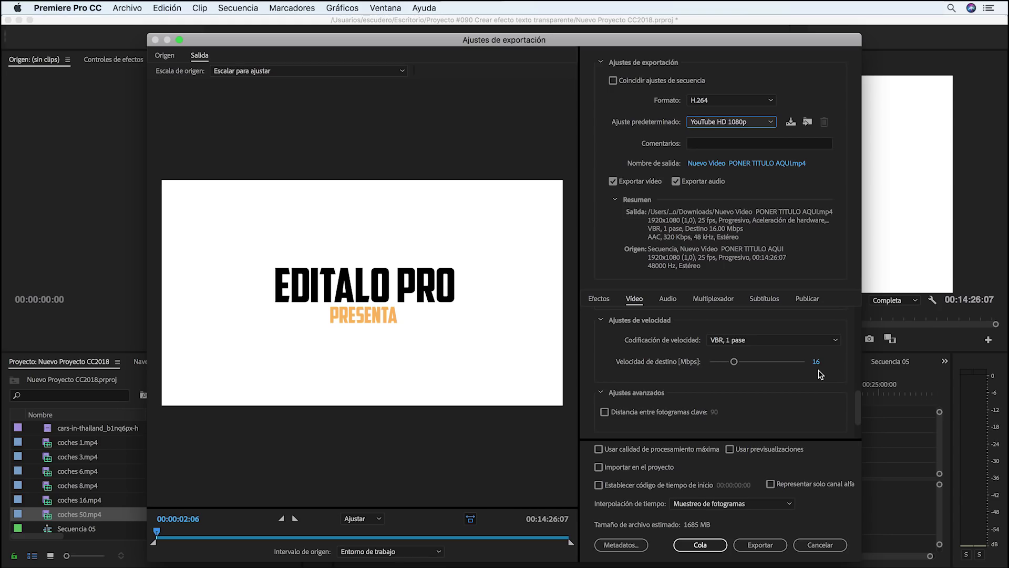
{"action": "left_click", "coordinate": [760, 122]}
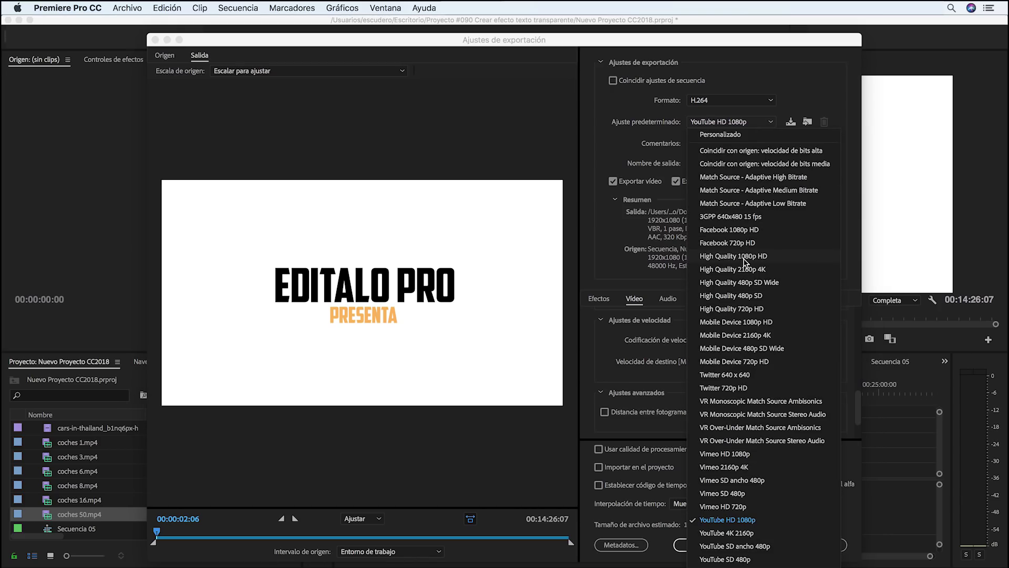
{"action": "left_click", "coordinate": [746, 257]}
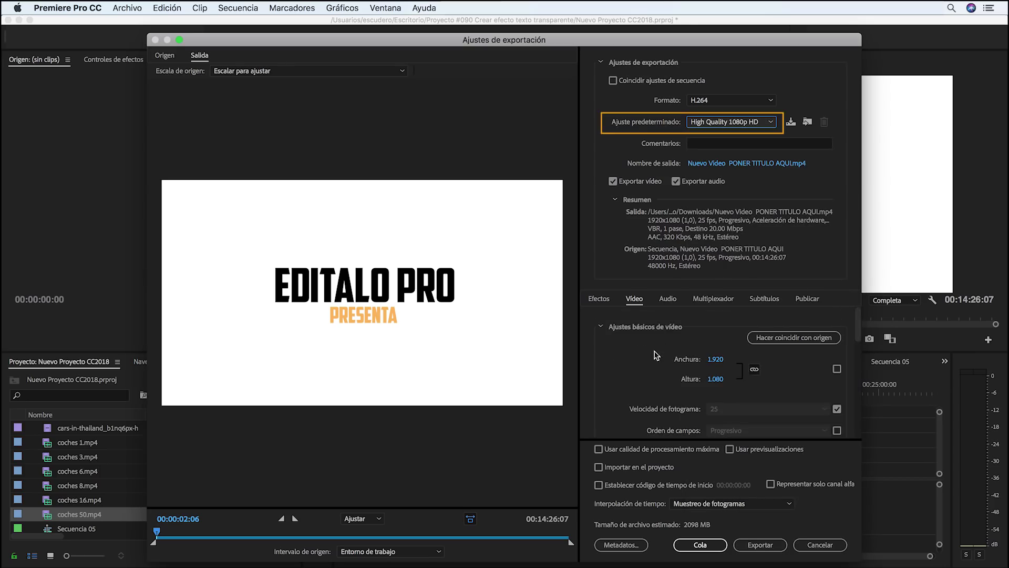
{"action": "scroll", "coordinate": [650, 362], "scroll_direction": "down", "scroll_amount": 2}
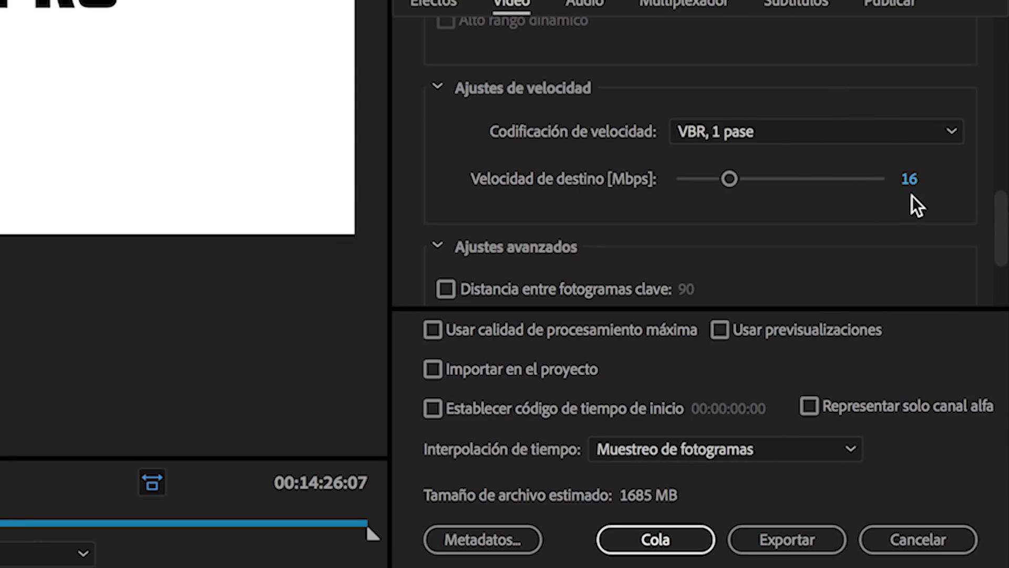
{"action": "left_click", "coordinate": [913, 179]}
{"action": "type", "text": "8"}
{"action": "key", "text": "Return"}
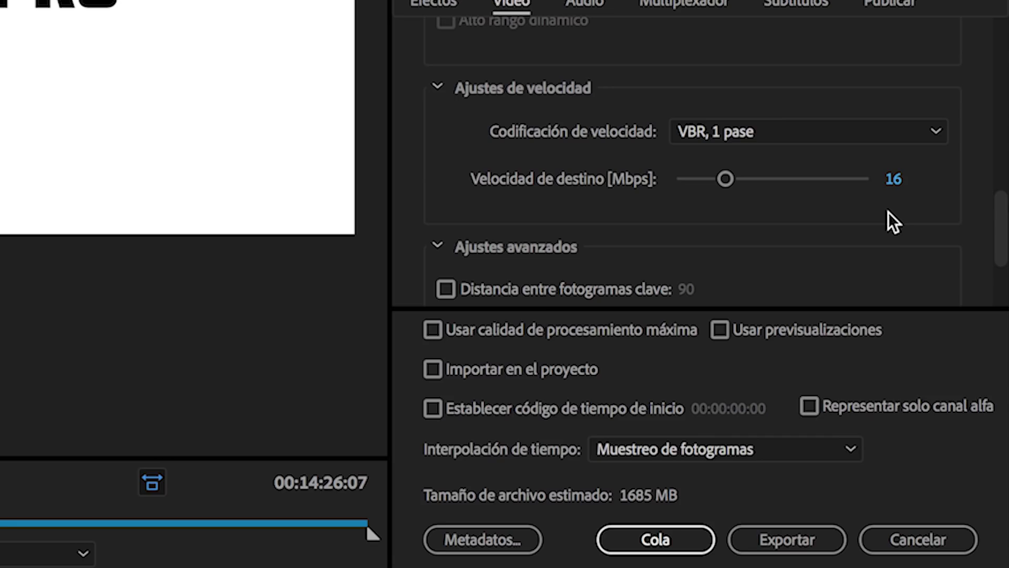
- Set Velocidad de destino to 3 Mbps, dropping the estimate to 342 MB
{"action": "left_click", "coordinate": [894, 181]}
{"action": "type", "text": "3"}
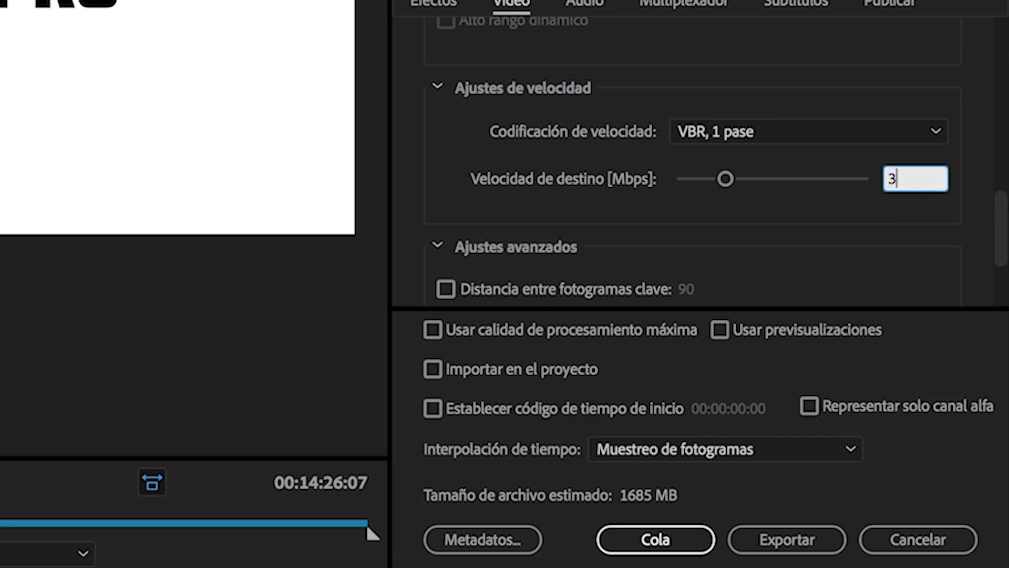
{"action": "key", "text": "Return"}
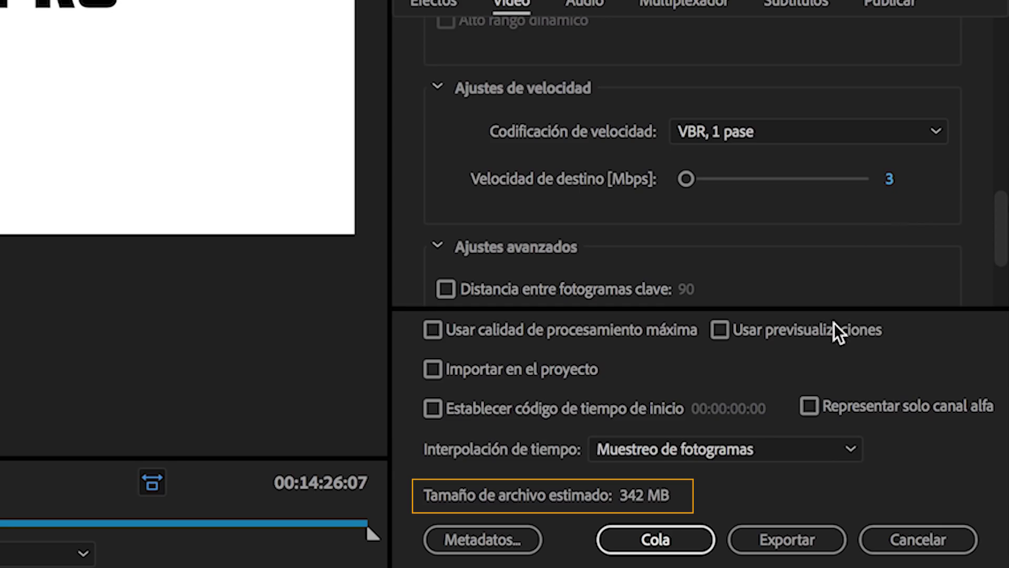